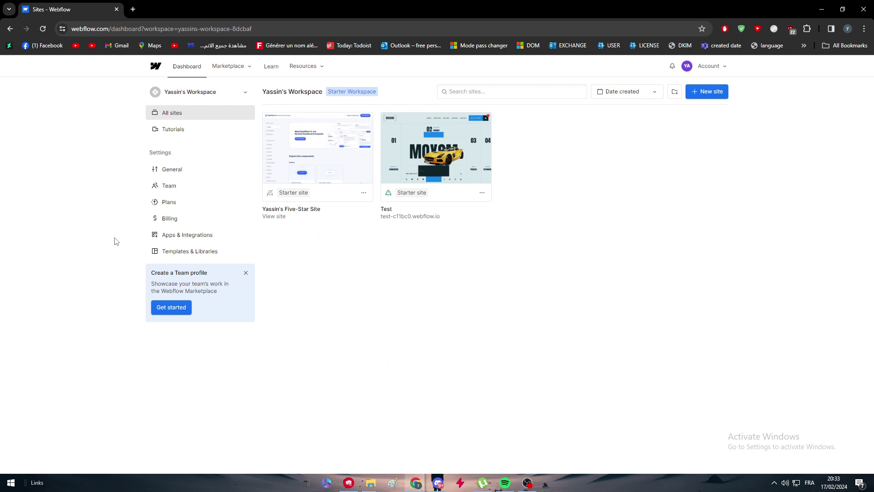
# Open the Test site's settings from its options menu on the sites dashboard.
pyautogui.click(704, 94)
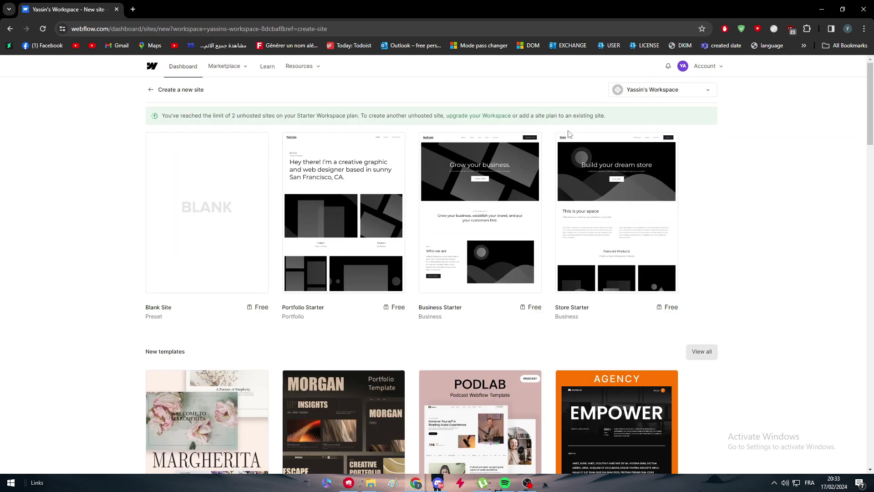
pyautogui.click(151, 90)
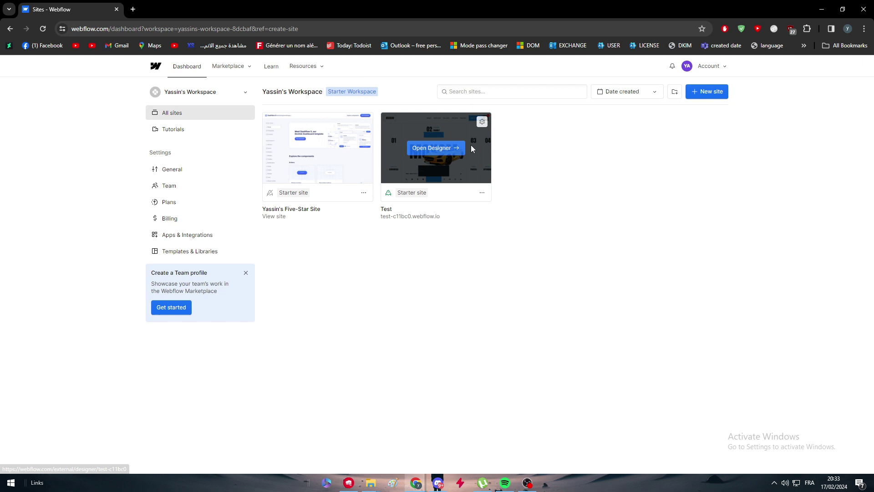
pyautogui.click(482, 193)
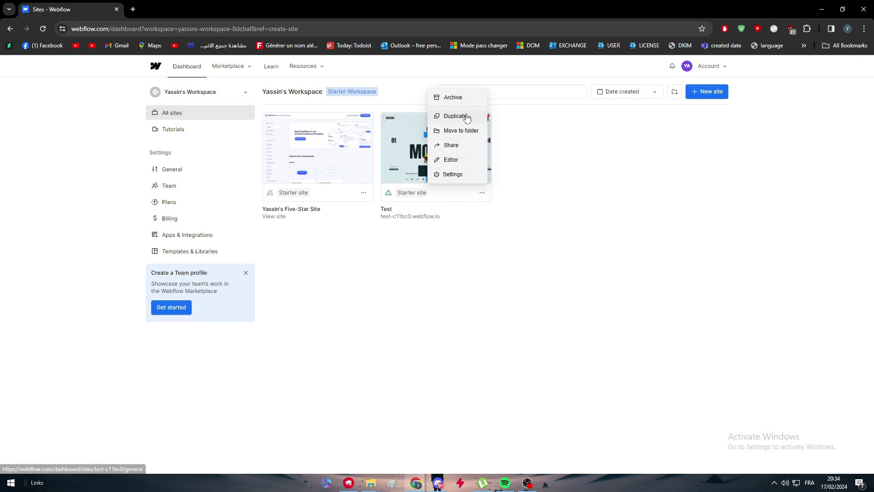
pyautogui.click(453, 175)
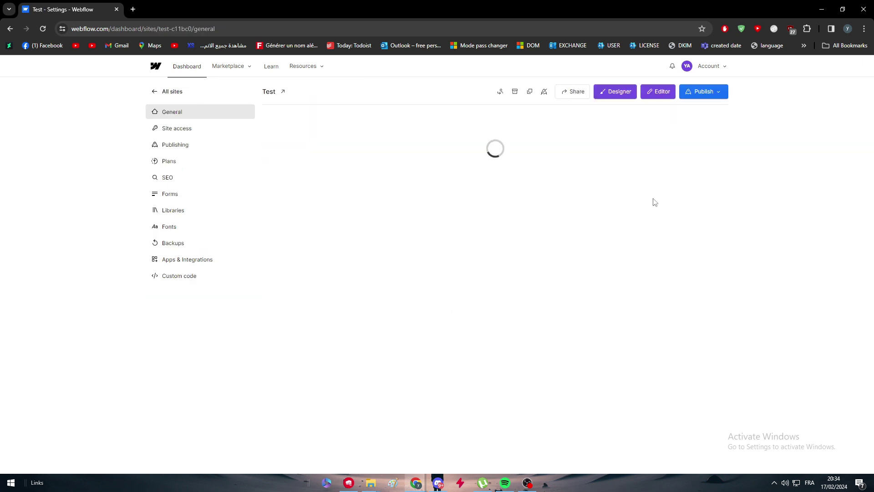
# Take the Test site offline and return to the workspace sites dashboard.
pyautogui.scroll(-10, 658, 173)
pyautogui.scroll(-10, 659, 175)
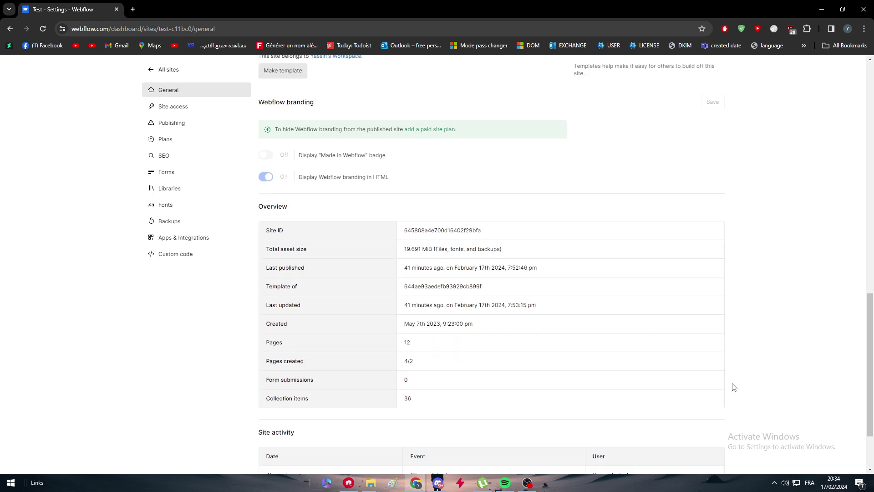
pyautogui.moveTo(870, 391); pyautogui.dragTo(862, 72)
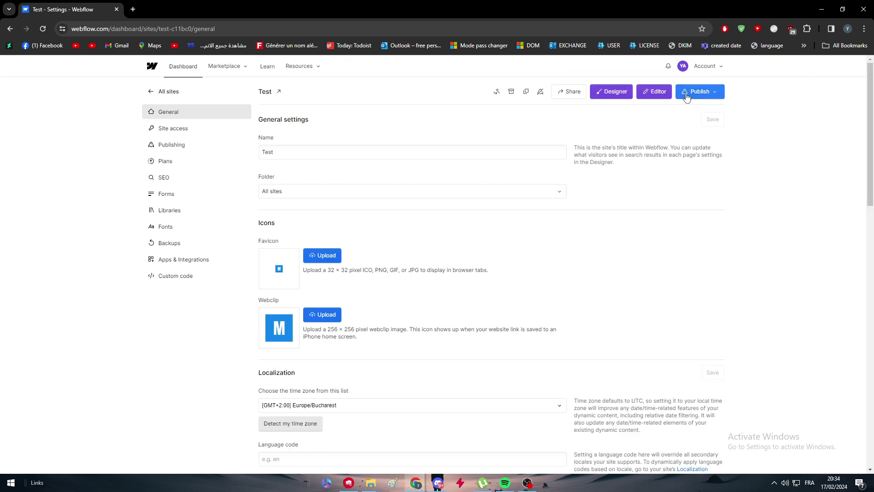
pyautogui.click(540, 92)
pyautogui.hotkey('alt', 'Left')
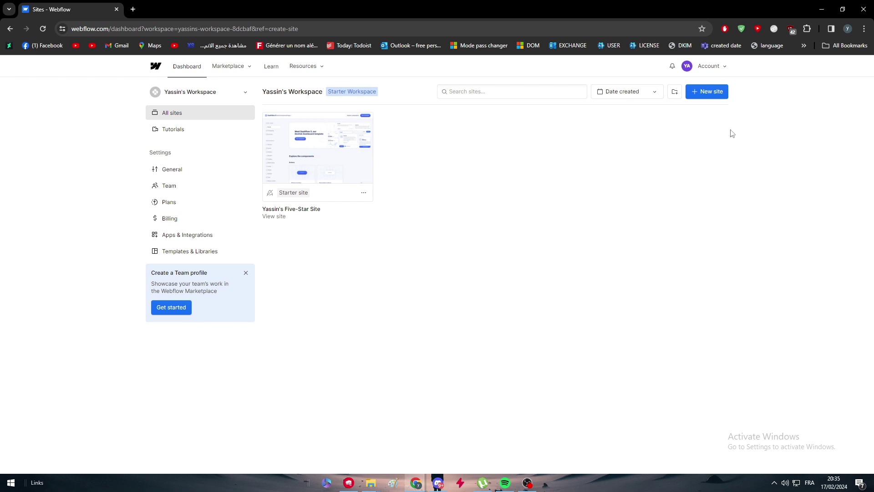
# Pick the free Dashdark X template, name the site 'Tutorial publish' and create it.
pyautogui.click(708, 92)
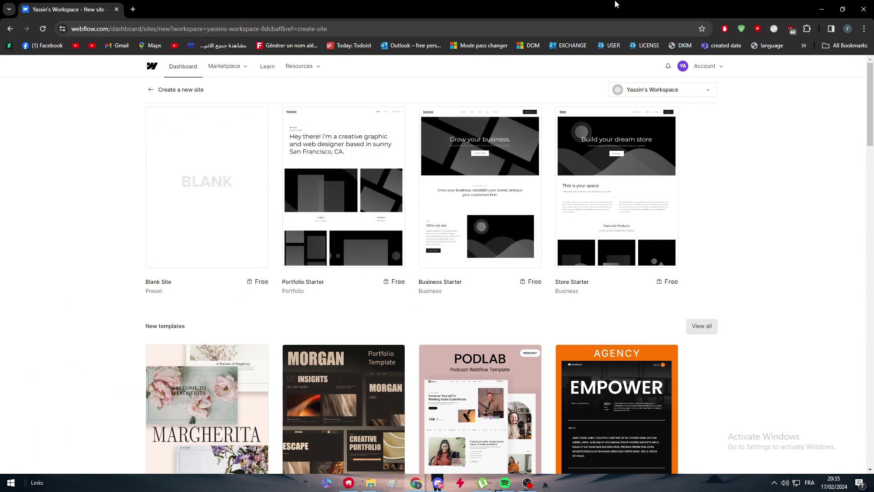
pyautogui.scroll(-3, 321, 277)
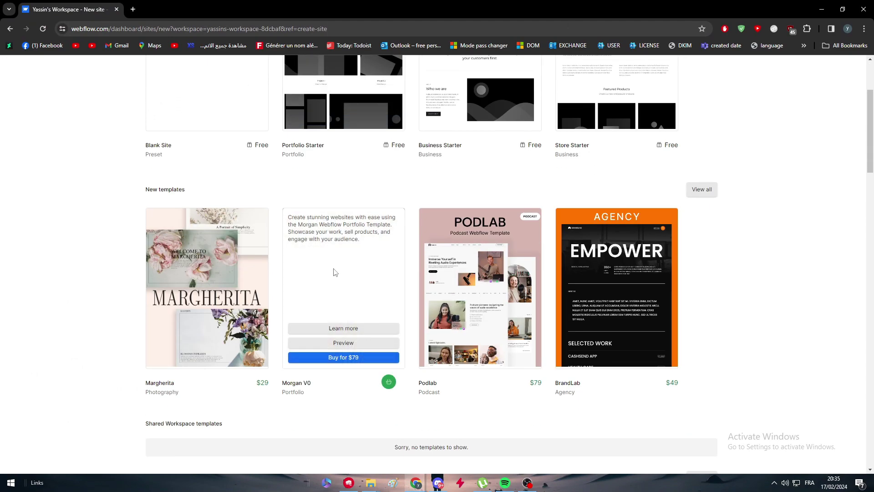
pyautogui.scroll(-7, 662, 316)
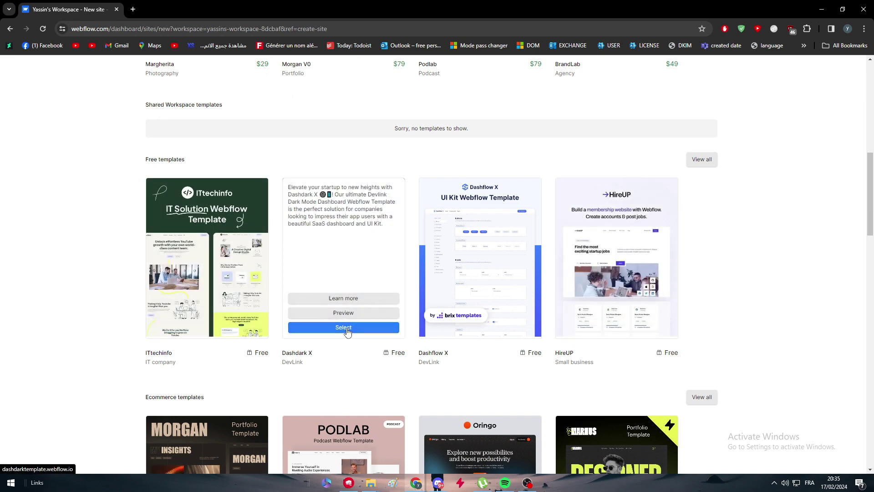
pyautogui.click(346, 329)
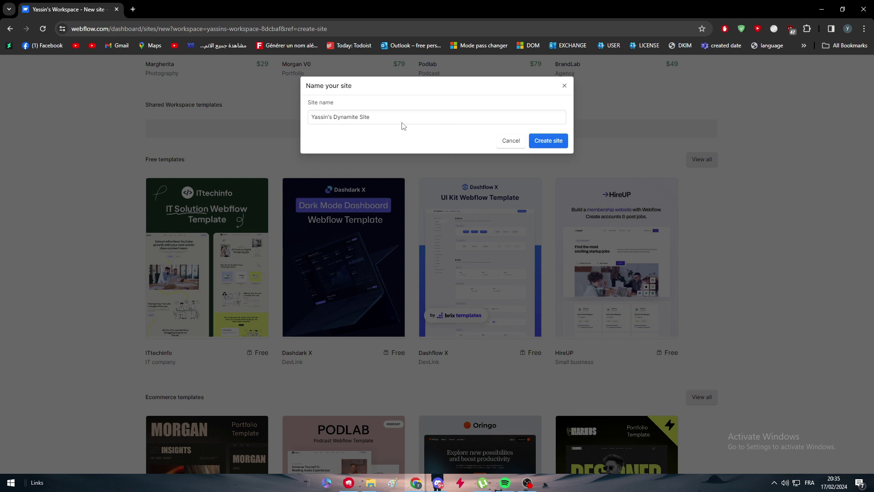
pyautogui.tripleClick(395, 116)
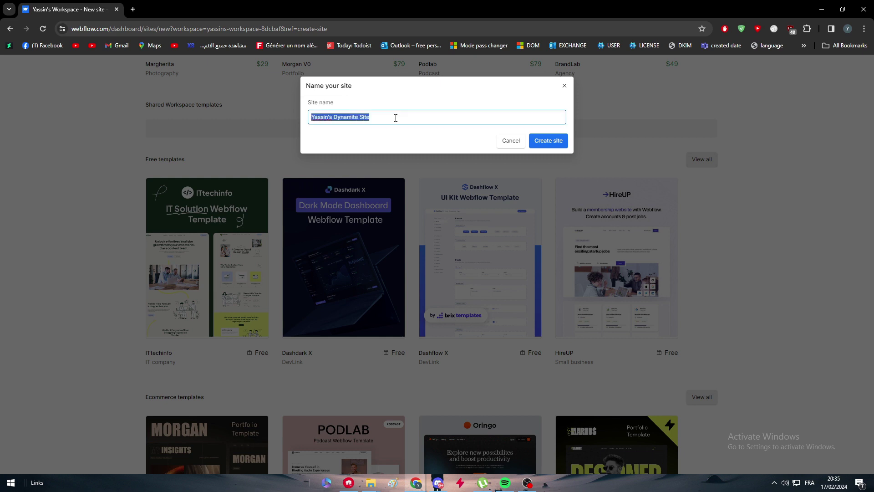
pyautogui.write('Tutorial publish')
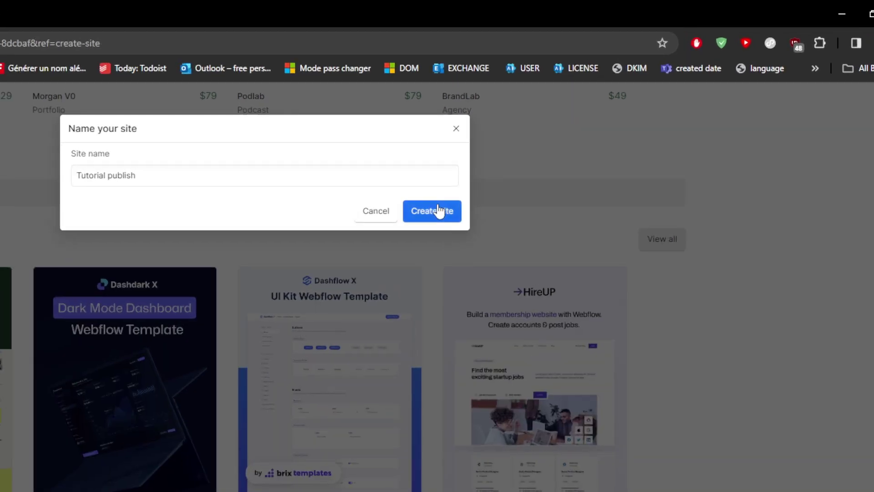
pyautogui.click(550, 141)
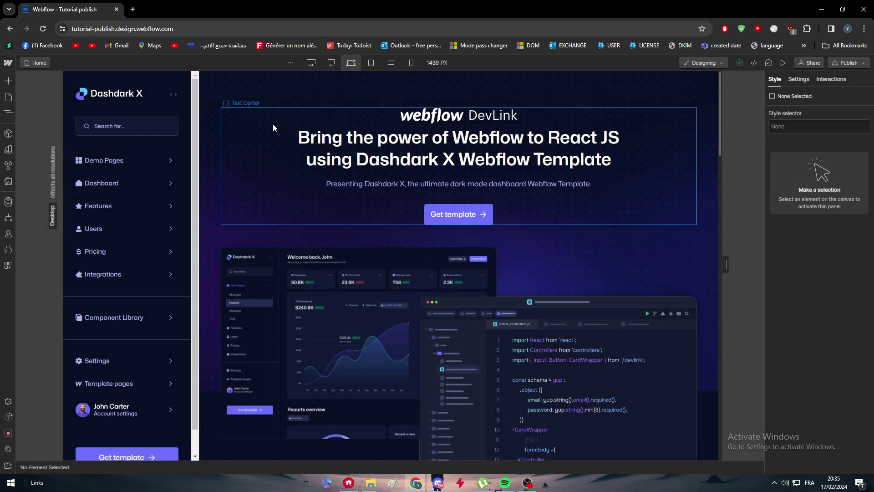
# Scroll through the Dashdark X home page canvas and select the right hero image.
pyautogui.scroll(-6, 268, 118)
pyautogui.scroll(-15, 346, 256)
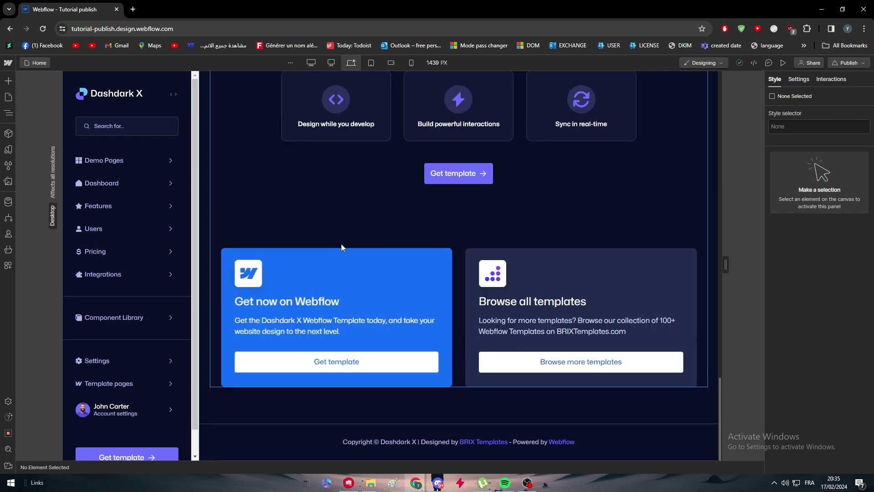
pyautogui.scroll(20, 394, 296)
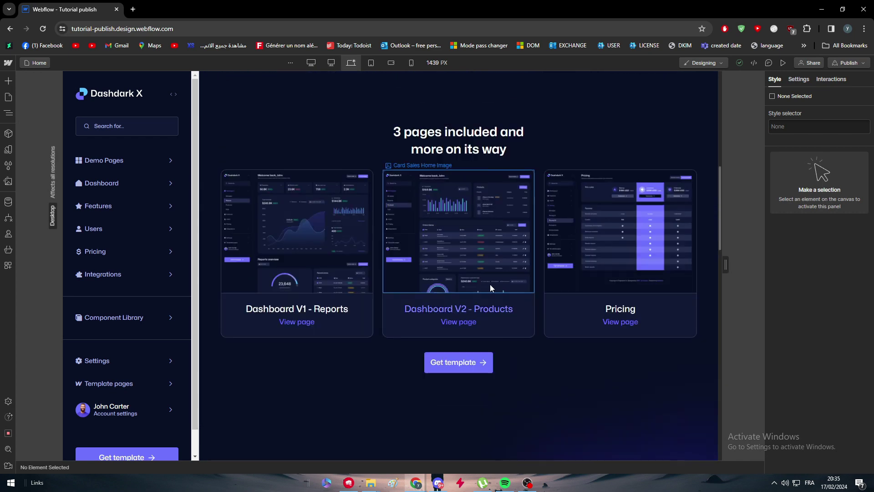
pyautogui.scroll(2, 483, 282)
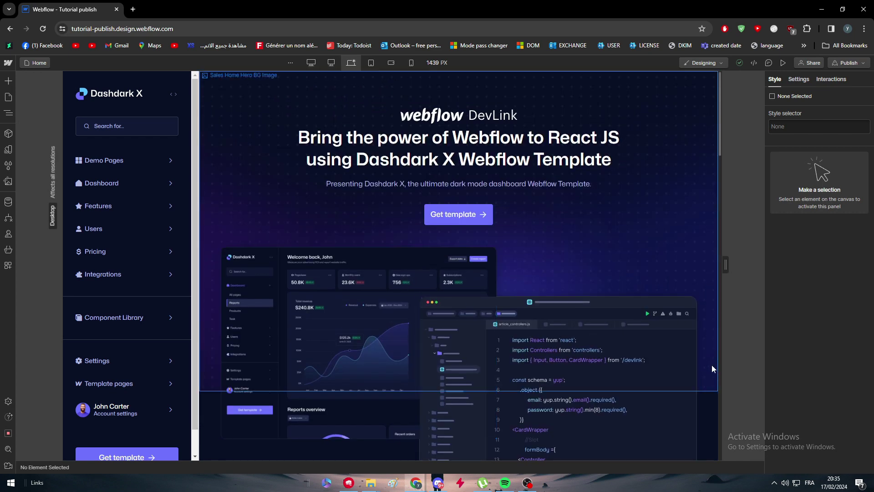
pyautogui.scroll(-8, 501, 328)
pyautogui.scroll(6, 606, 296)
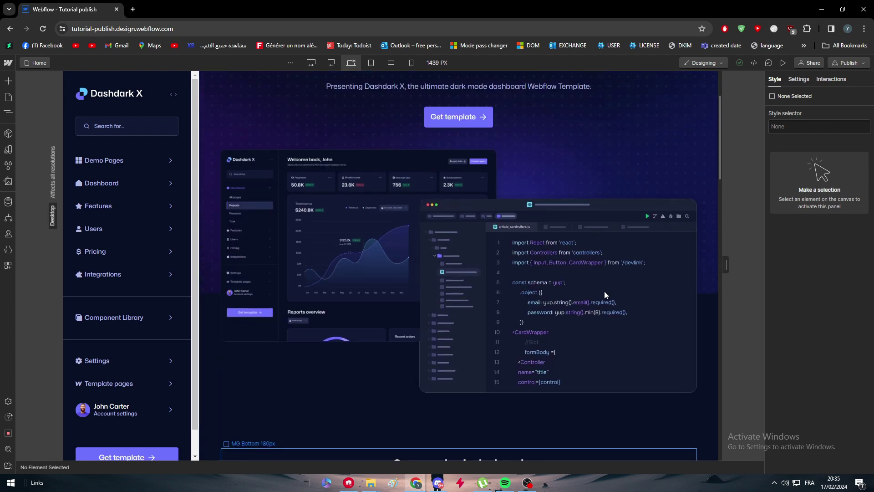
pyautogui.click(550, 301)
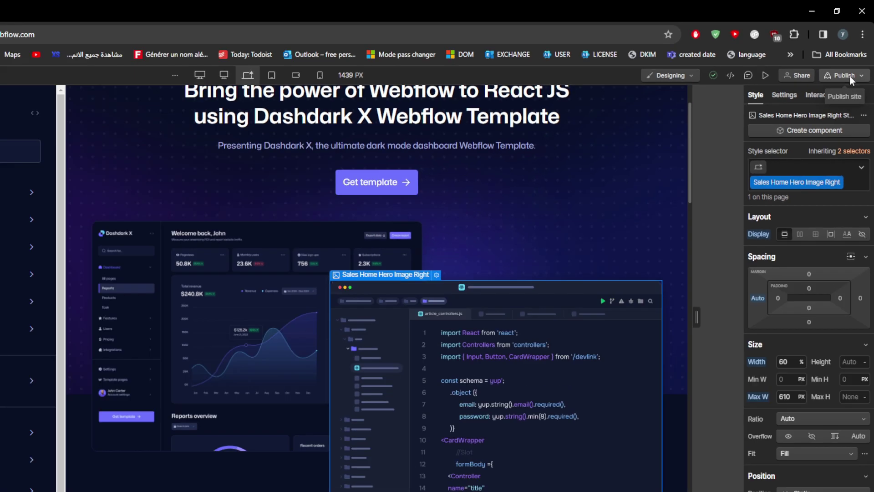
# Publish the site to the tutorial-publish.webflow.io staging domain and copy its address.
pyautogui.click(842, 94)
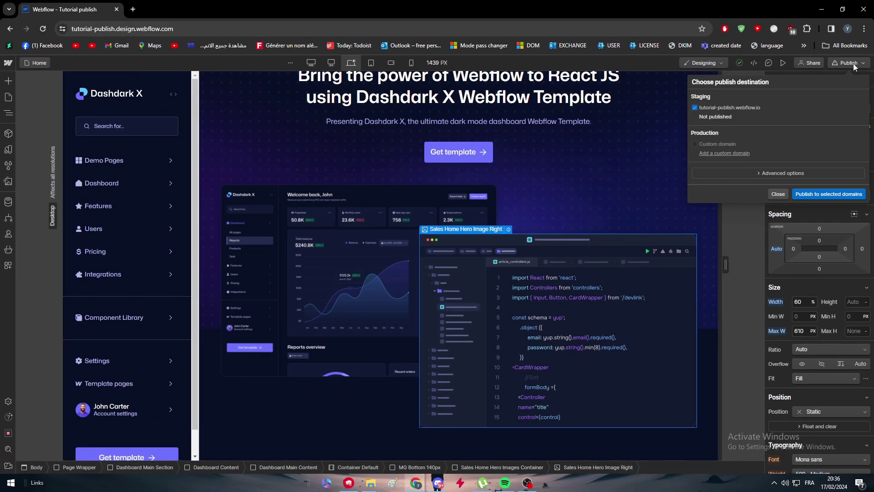
pyautogui.click(735, 105)
pyautogui.click(736, 109)
pyautogui.click(796, 293)
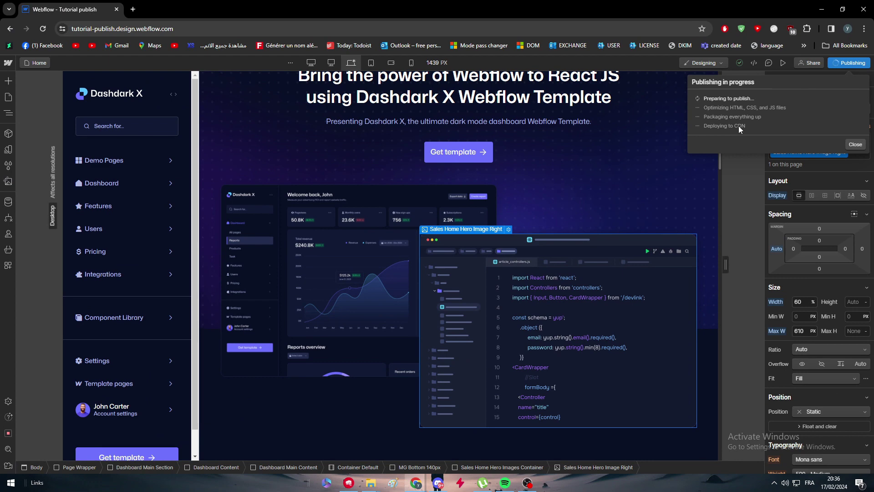
pyautogui.click(273, 32)
pyautogui.hotkey('ctrl', 'c')
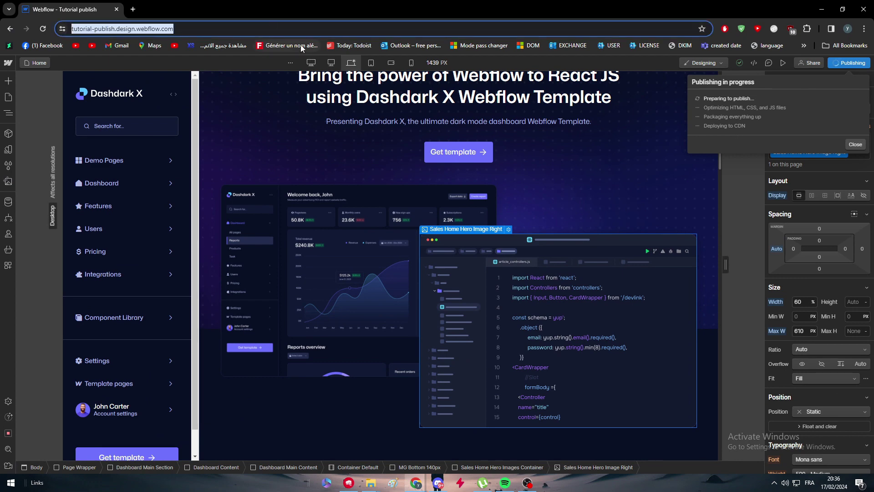
pyautogui.click(864, 28)
# Load the copied site address in a new incognito window.
pyautogui.click(756, 74)
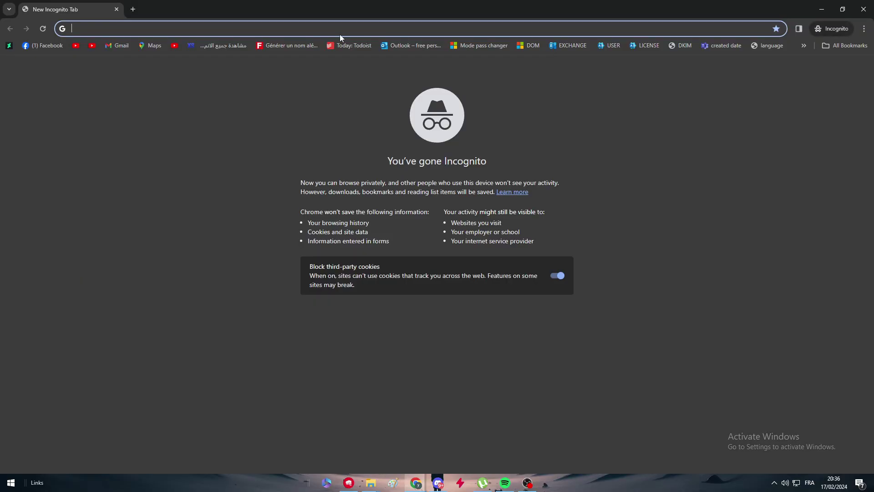
pyautogui.hotkey('ctrl', 'v')
pyautogui.press('Return')
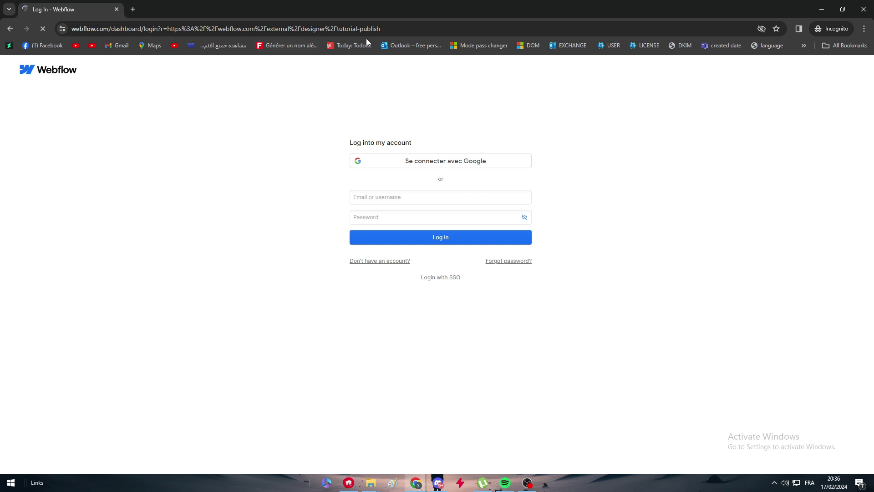
pyautogui.click(396, 27)
pyautogui.hotkey('ctrl', 'v')
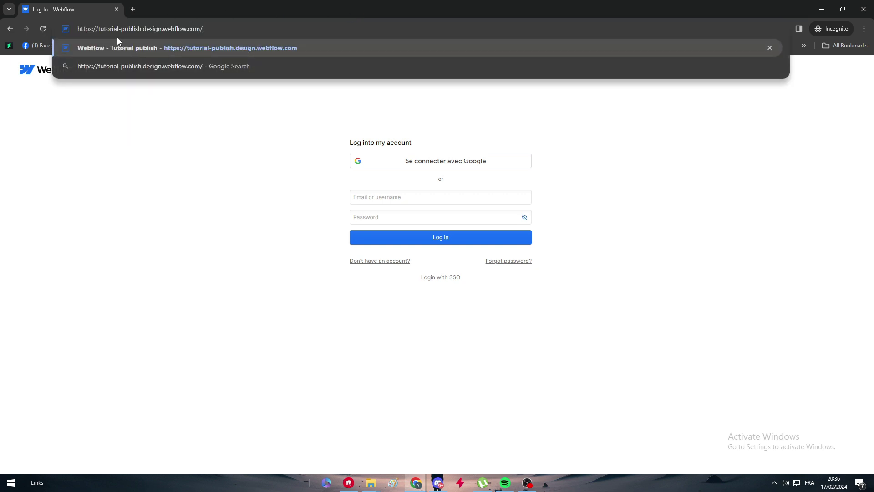
pyautogui.moveTo(99, 28); pyautogui.dragTo(39, 39)
pyautogui.press('BackSpace')
pyautogui.click(195, 28)
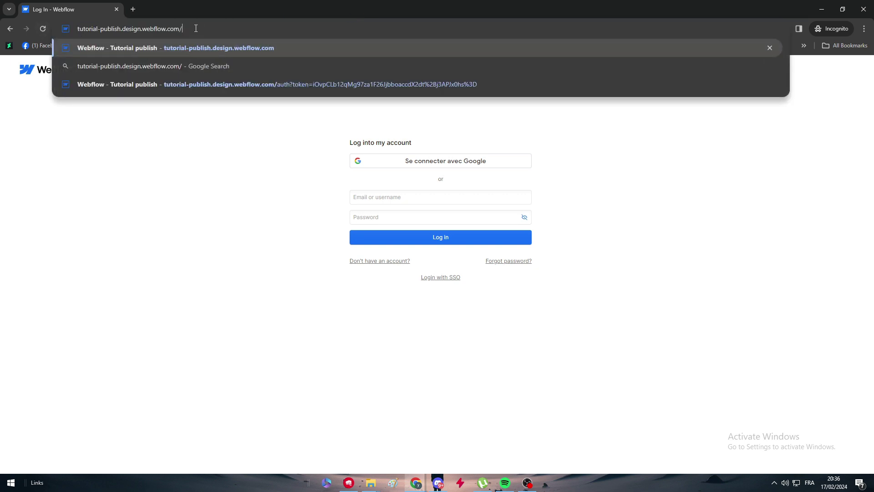
pyautogui.press('BackSpace')
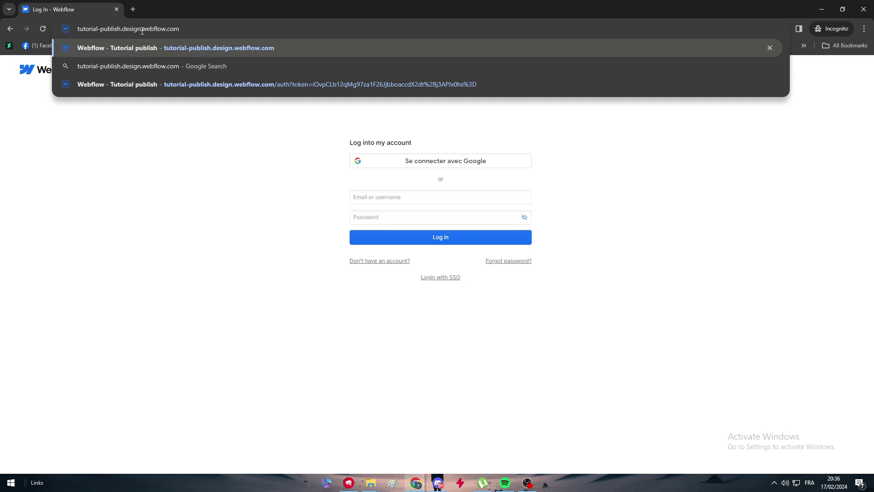
pyautogui.moveTo(136, 32); pyautogui.dragTo(120, 31)
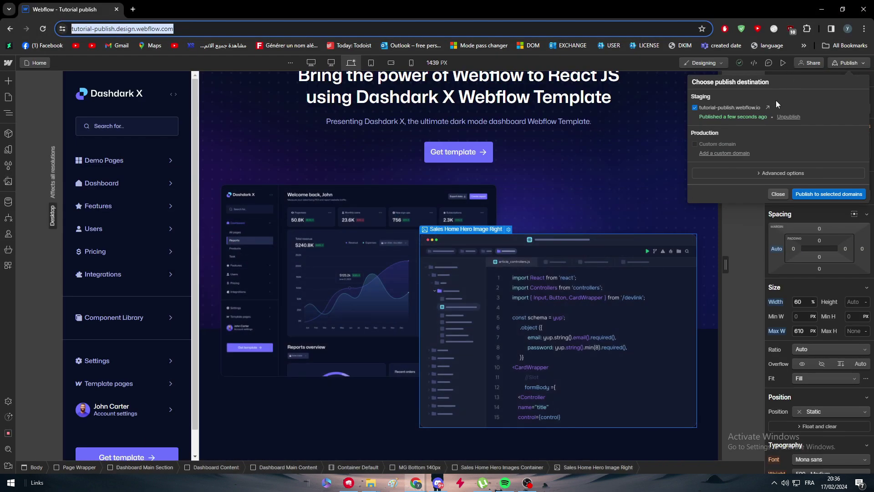
# Open live tutorial-publish.webflow.io in a new tab and expand its Demo Pages list.
pyautogui.click(735, 119)
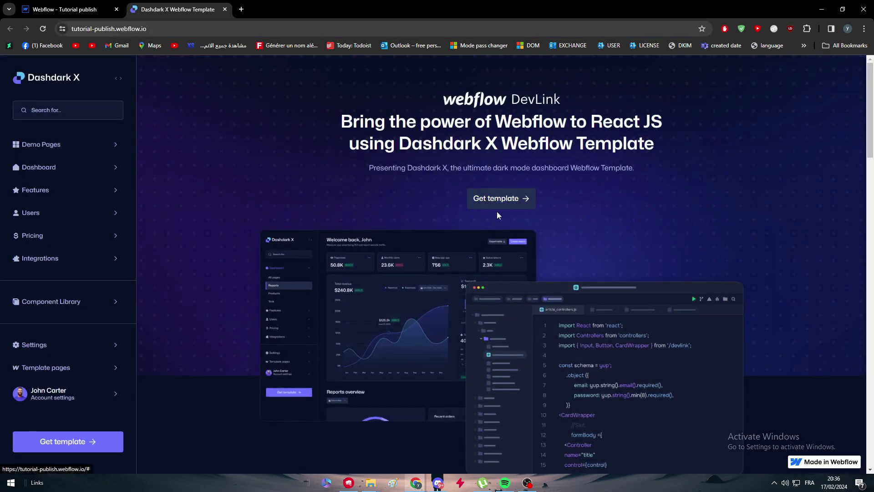
pyautogui.click(59, 145)
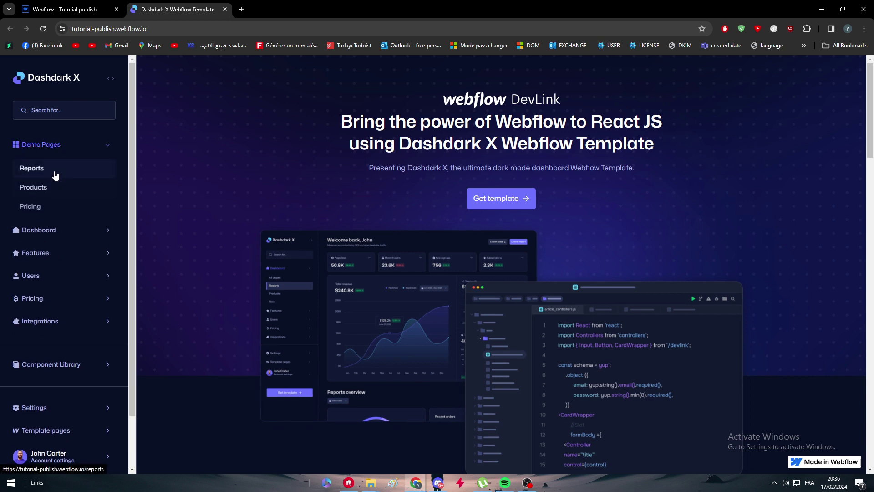
# Open the live Reports demo page and scroll through its dashboard.
pyautogui.click(51, 190)
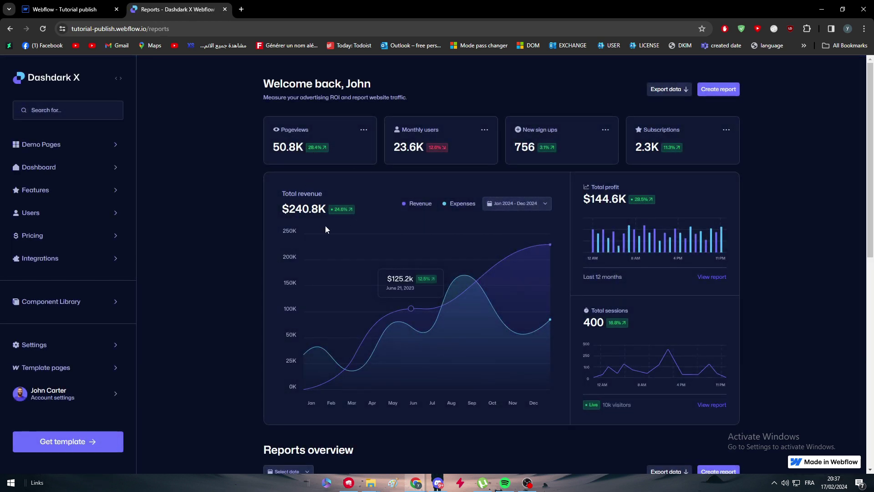
pyautogui.scroll(-7, 364, 254)
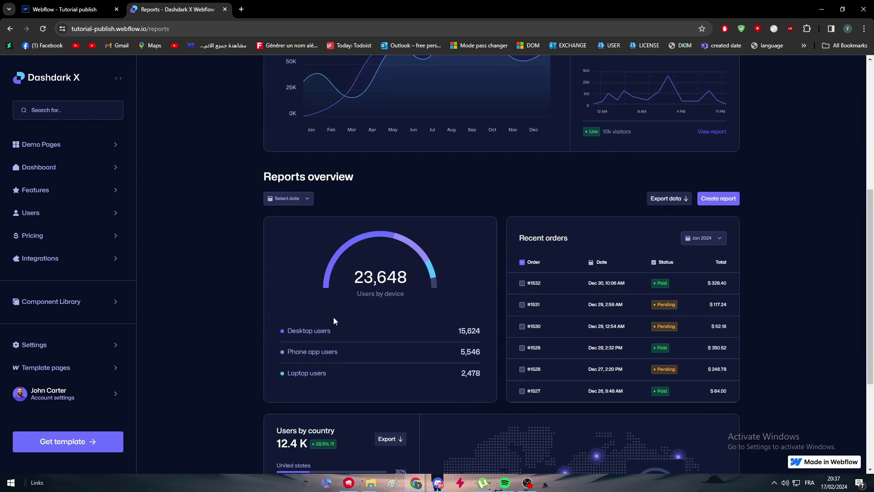
pyautogui.scroll(4, 508, 307)
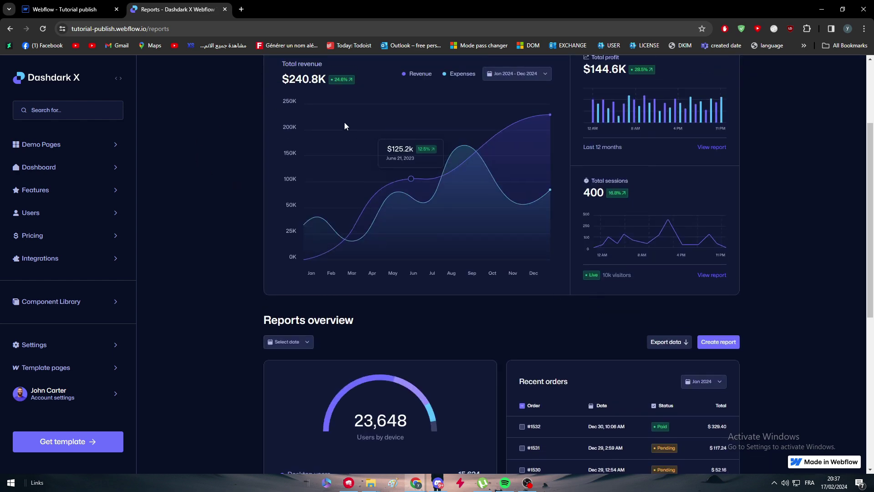
pyautogui.scroll(3, 202, 190)
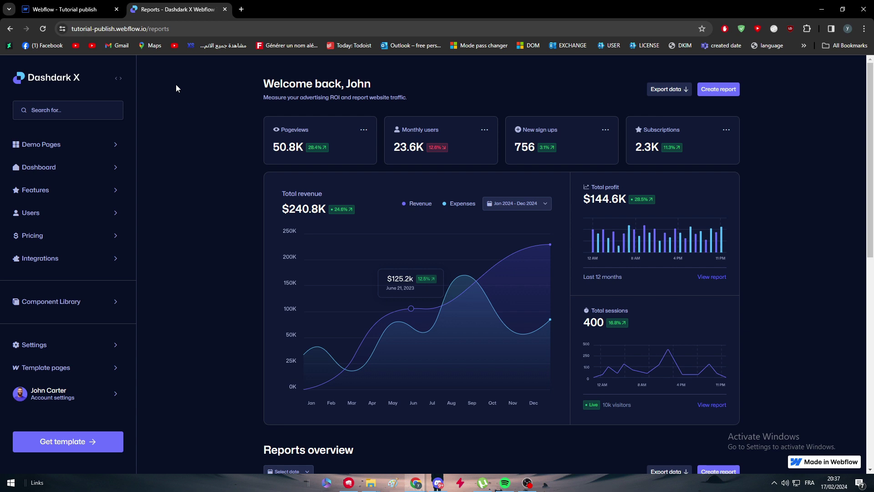
pyautogui.scroll(-5, 250, 131)
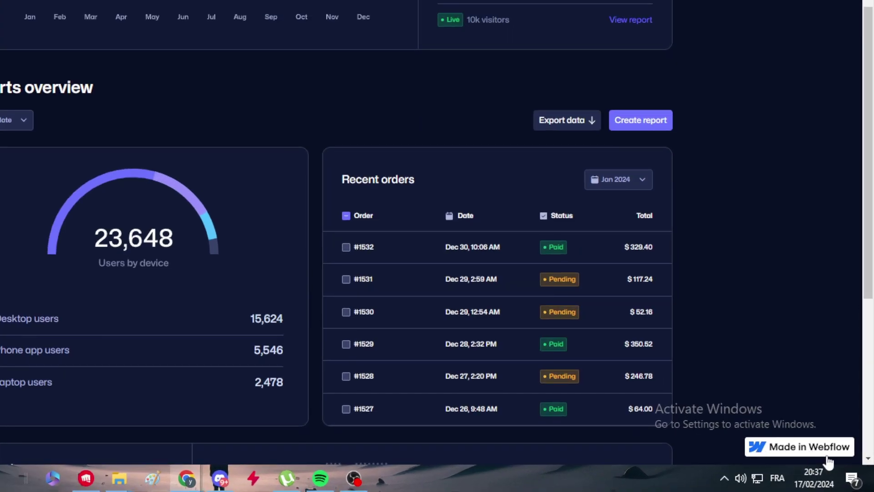
pyautogui.scroll(-5, 783, 456)
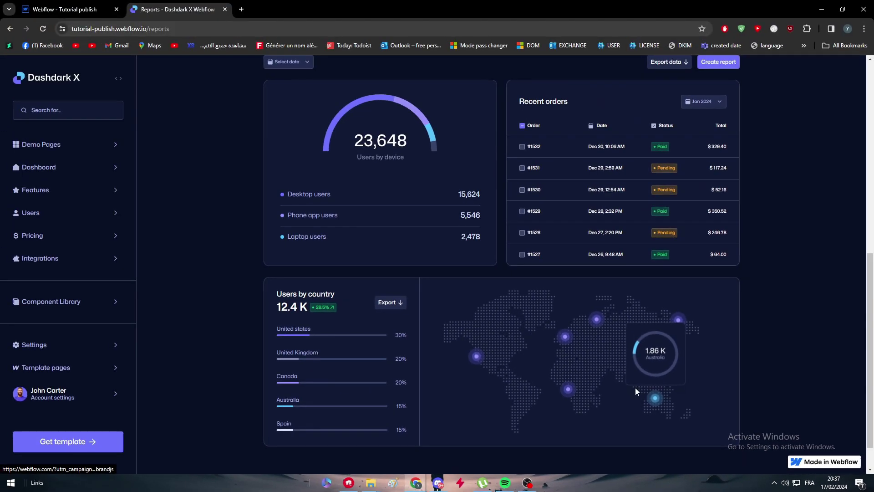
pyautogui.scroll(10, 635, 387)
# Follow 'Add a custom domain' to the Plans page and compare Starter, Basic $14, CMS $23, Business $39.
pyautogui.click(104, 5)
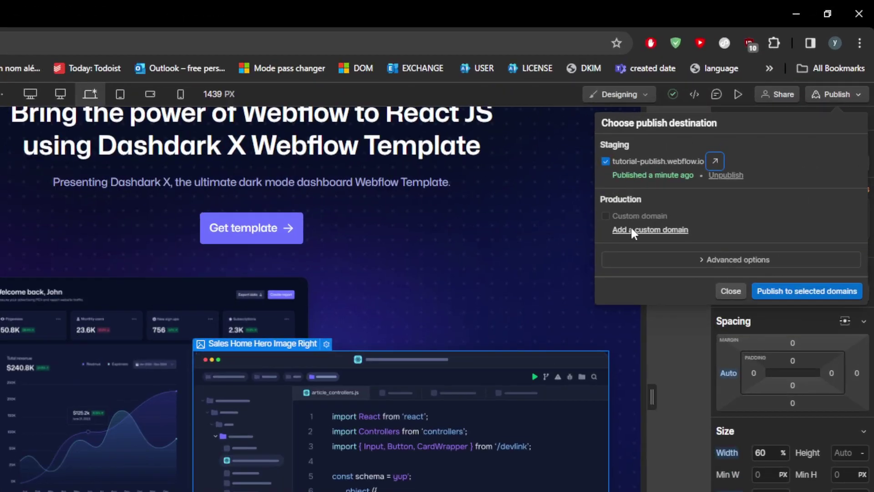
pyautogui.click(712, 153)
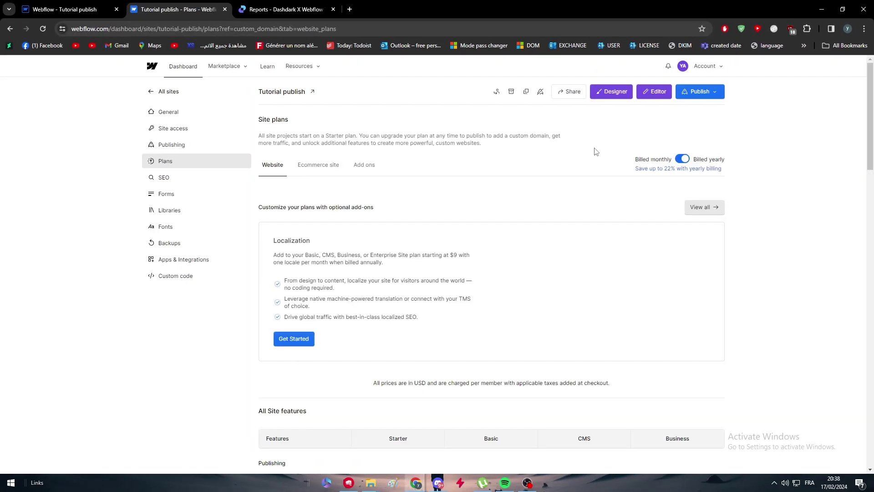
pyautogui.scroll(1, 436, 160)
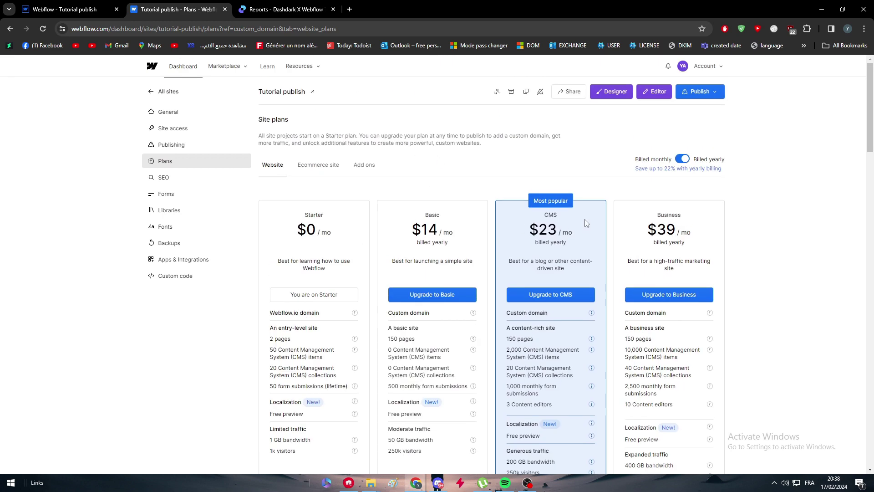
pyautogui.scroll(-1, 412, 193)
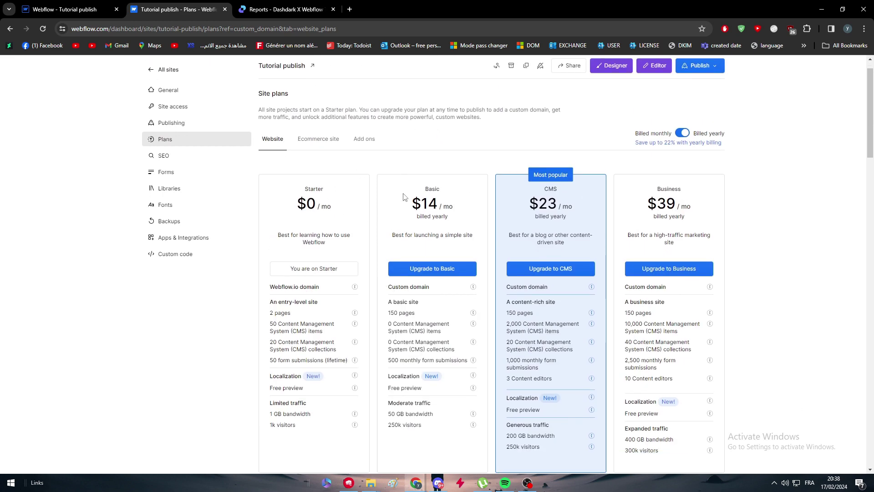
pyautogui.moveTo(403, 176); pyautogui.dragTo(513, 201)
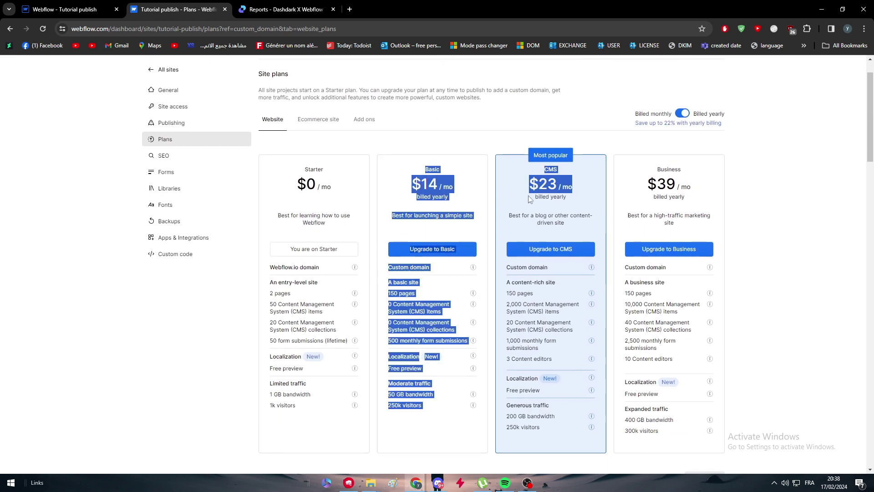
pyautogui.click(532, 197)
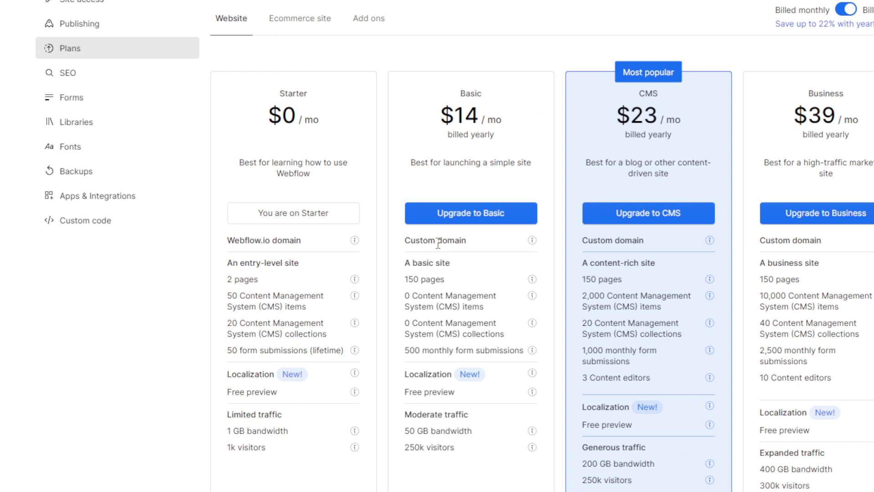
pyautogui.tripleClick(436, 246)
# Clear the highlight on the Basic plan's Custom domain feature.
pyautogui.click(441, 253)
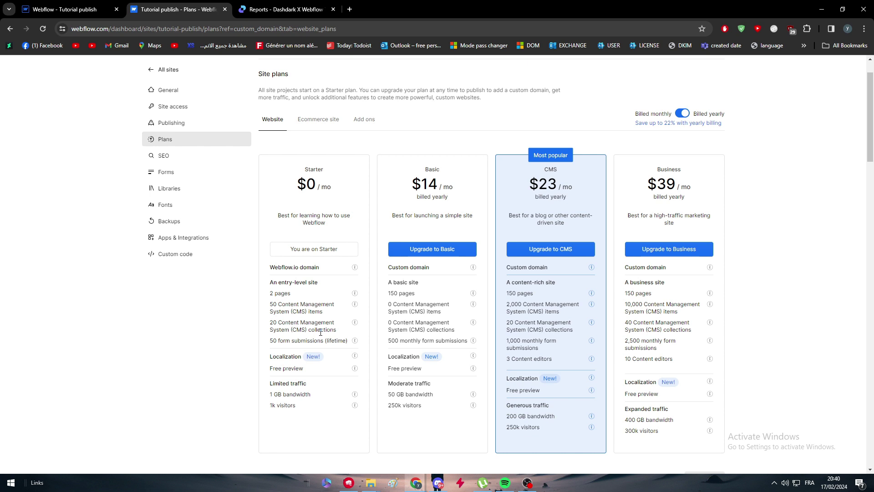
# Glance at the live Reports tab, then scroll the Plans page's full feature comparison table.
pyautogui.hotkey('ctrl', 'Tab')
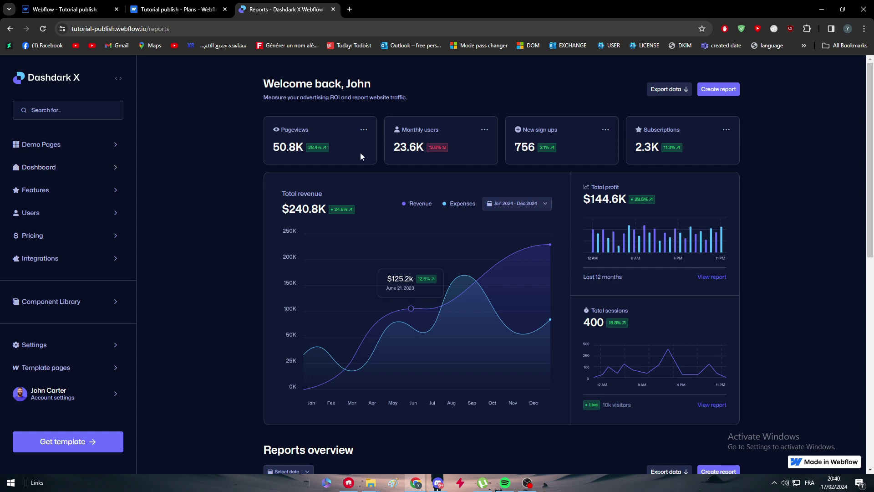
pyautogui.click(205, 12)
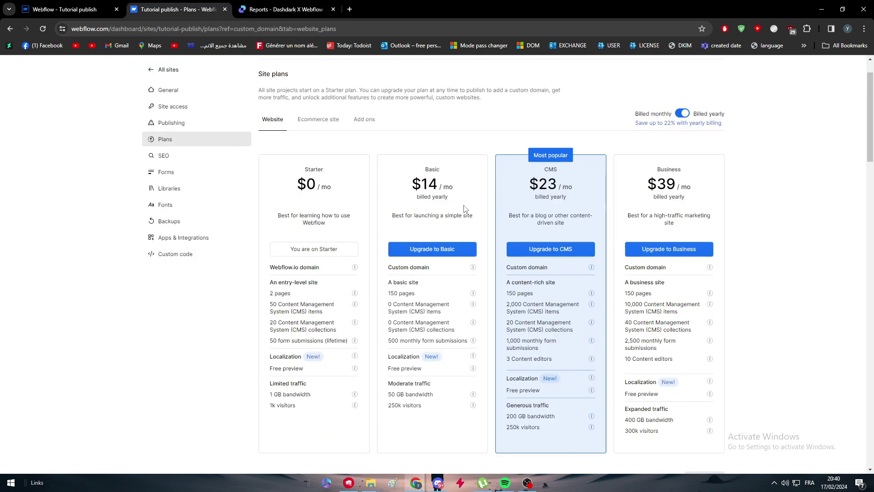
pyautogui.scroll(-15, 410, 360)
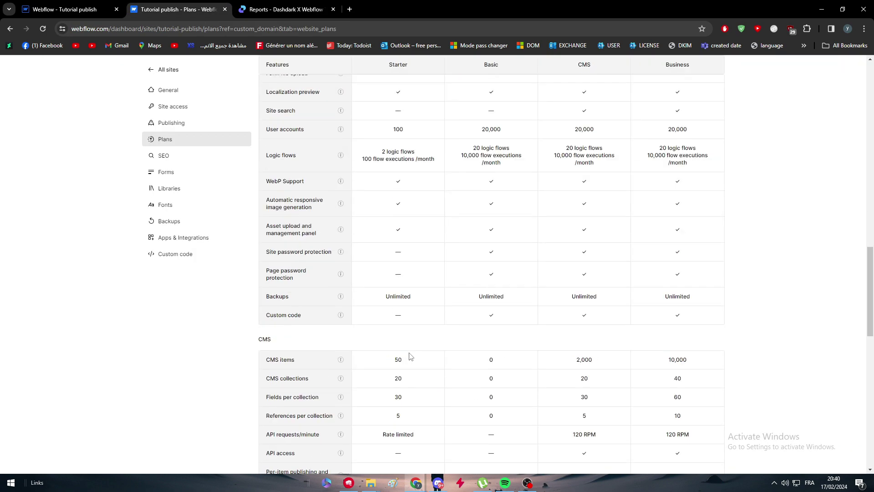
pyautogui.scroll(3, 418, 372)
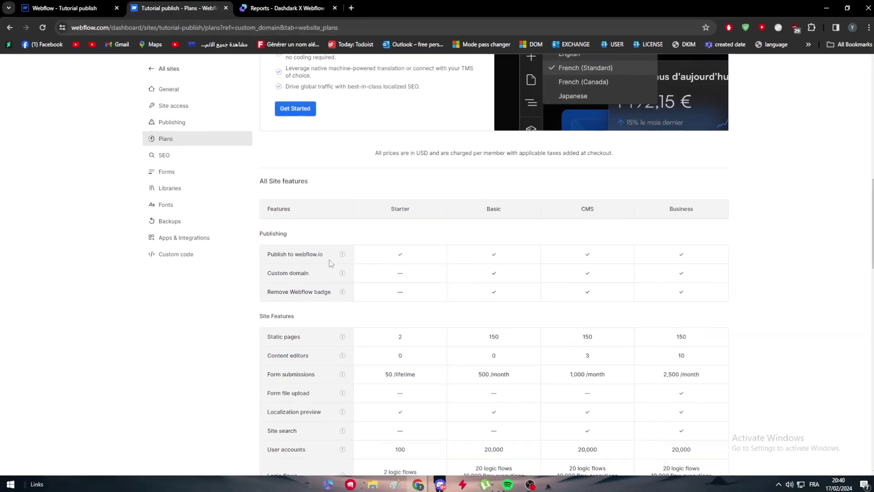
# Back in the Designer, close and reopen the publish destination choices.
pyautogui.click(80, 7)
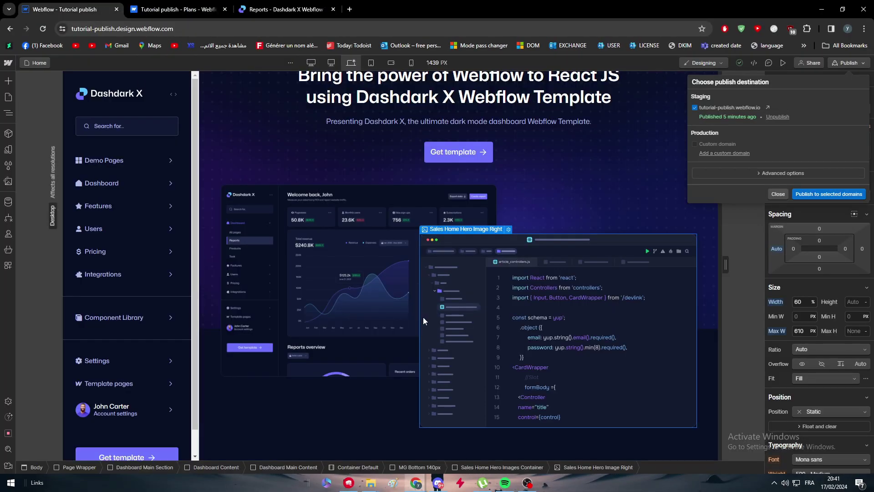
pyautogui.click(383, 167)
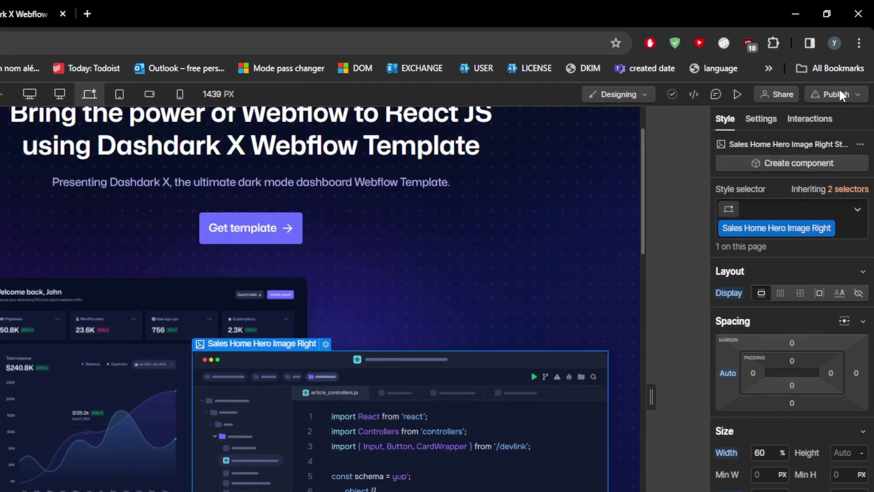
pyautogui.click(849, 63)
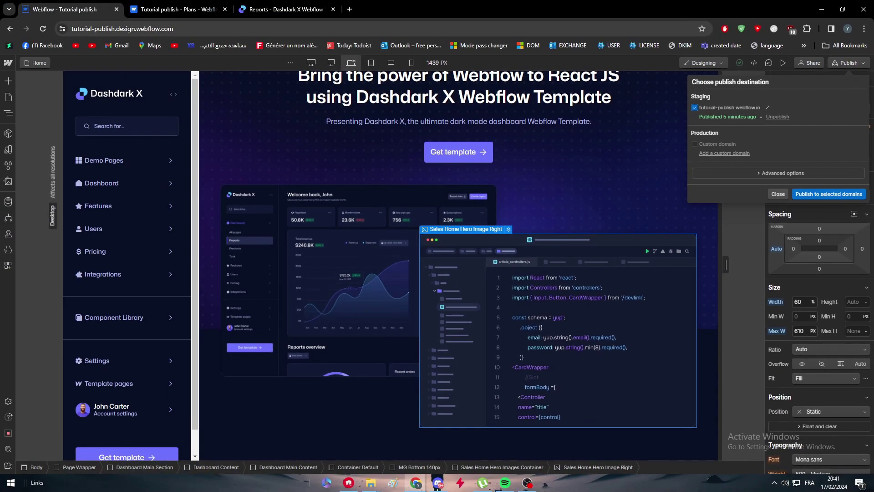
# From All sites, open the Five-Star site's settings and view its unpublished webflow.io staging destination.
pyautogui.click(159, 8)
pyautogui.scroll(15, 205, 189)
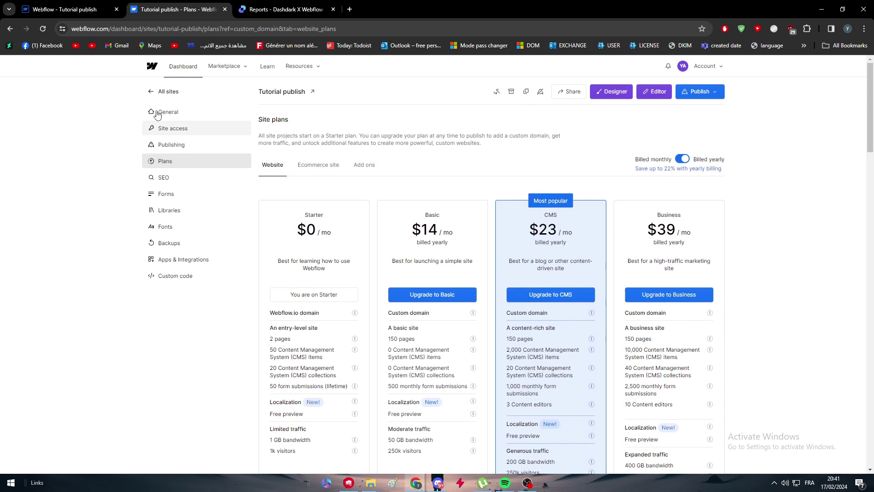
pyautogui.click(168, 91)
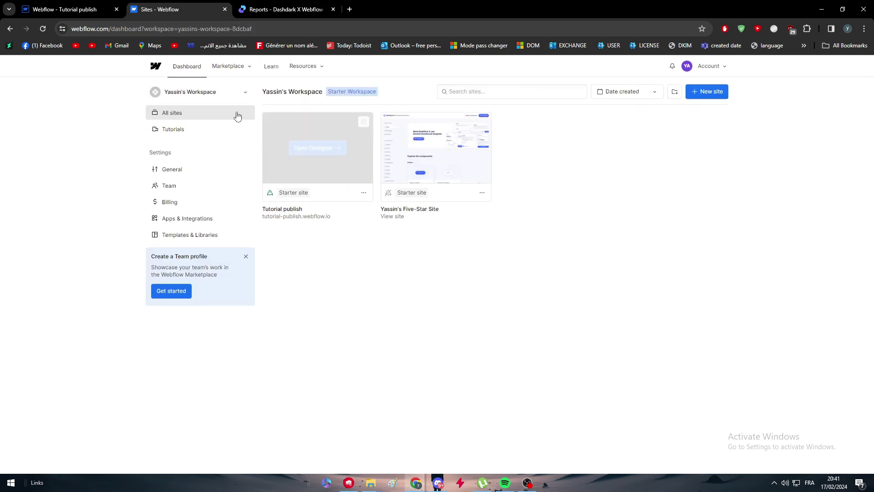
pyautogui.click(482, 193)
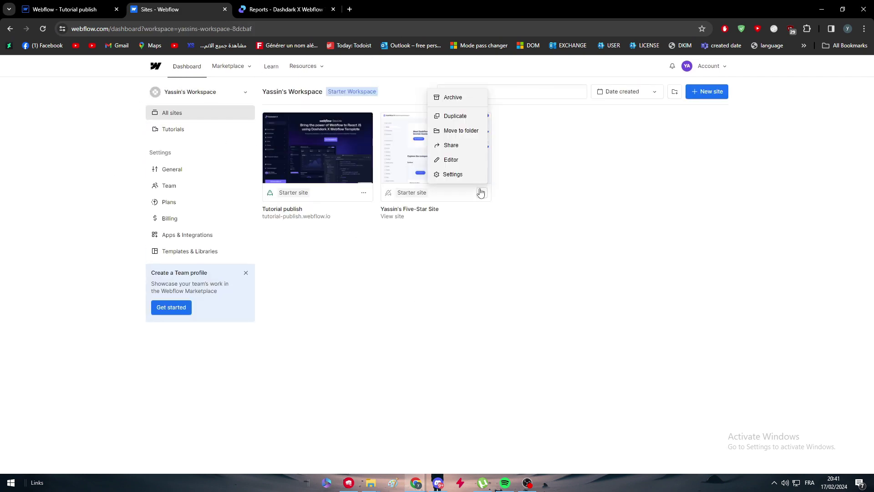
pyautogui.click(463, 176)
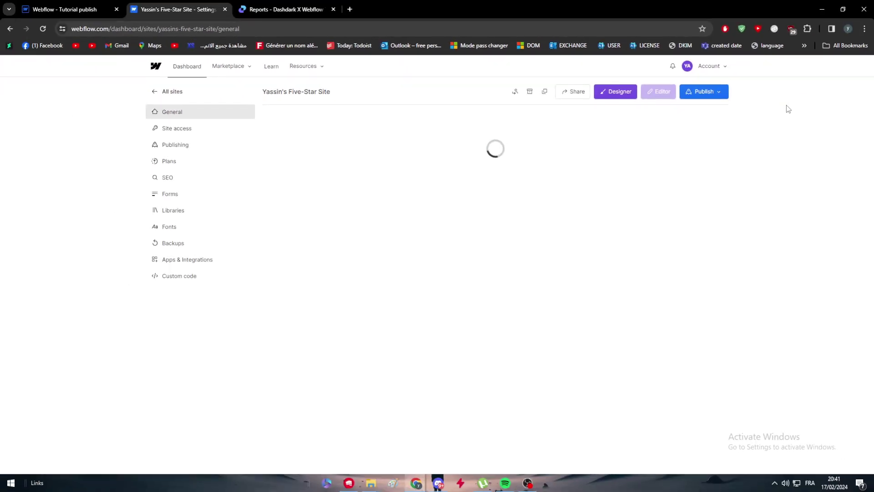
pyautogui.click(704, 91)
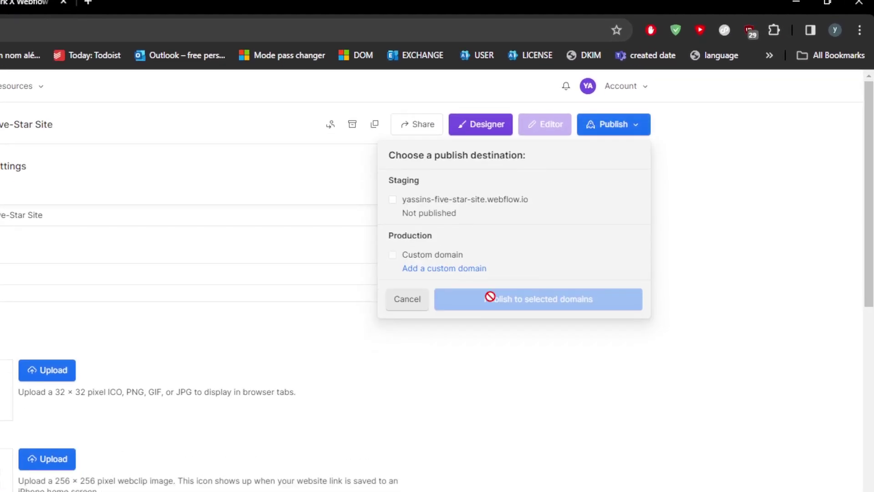